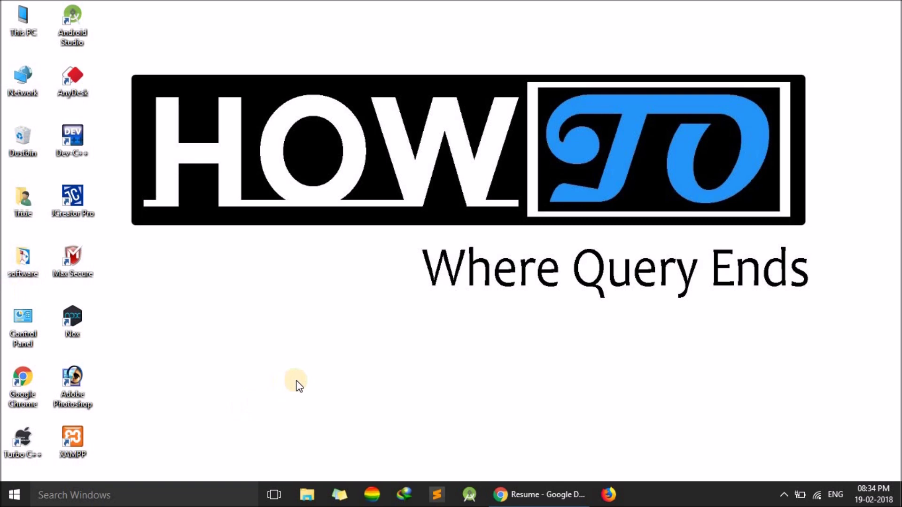
Step: Bring the Google Drive browser window back and show it full screen
click(521, 495)
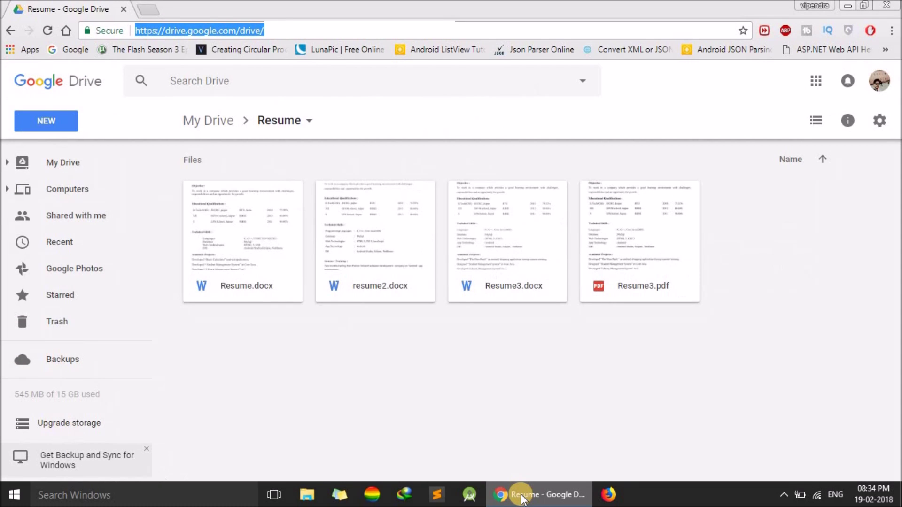
click(478, 411)
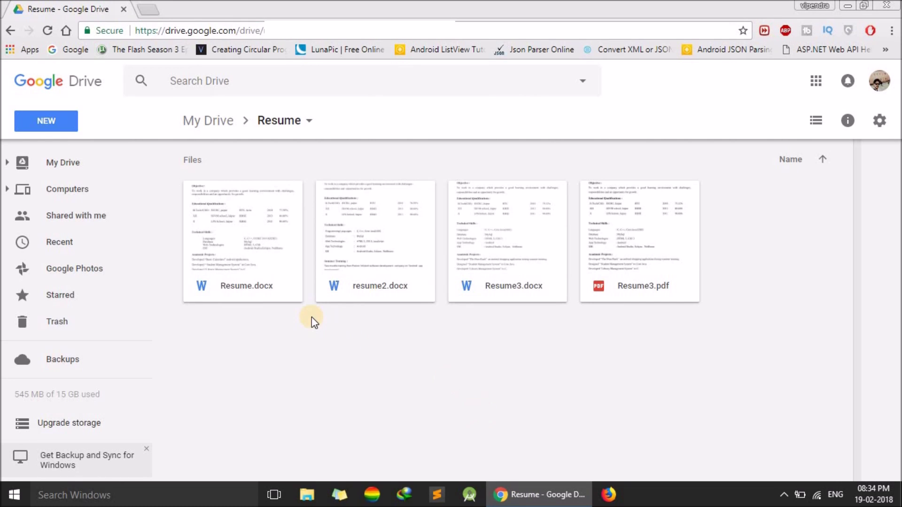
key(F11)
Step: Download Resume.docx from its context menu, which fails as Forbidden
click(251, 212)
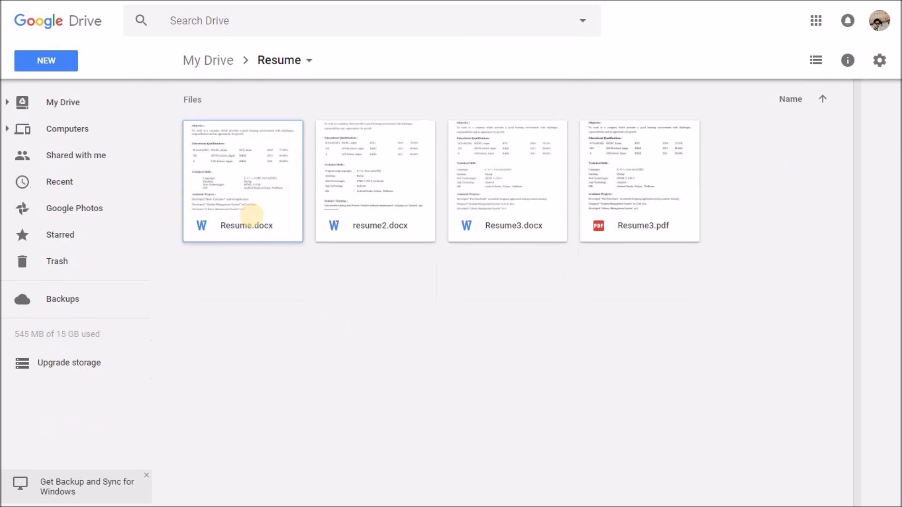
click(251, 215)
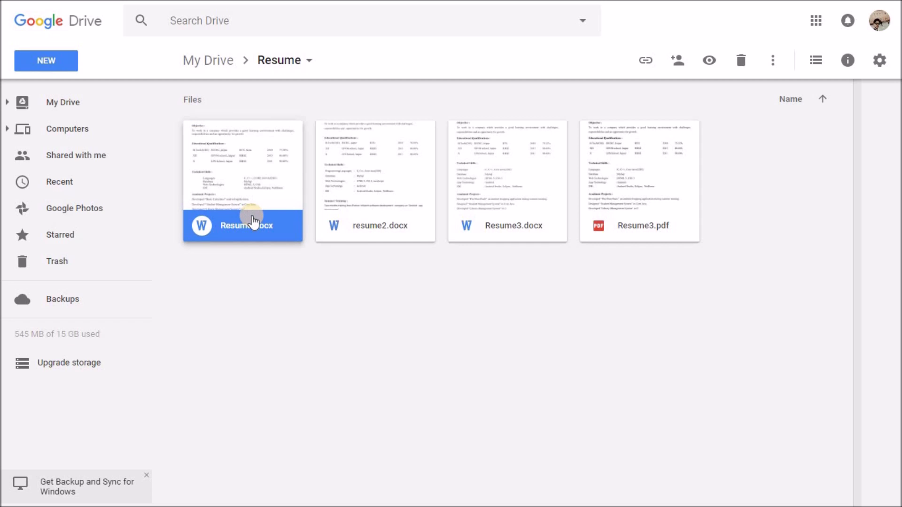
right_click(251, 215)
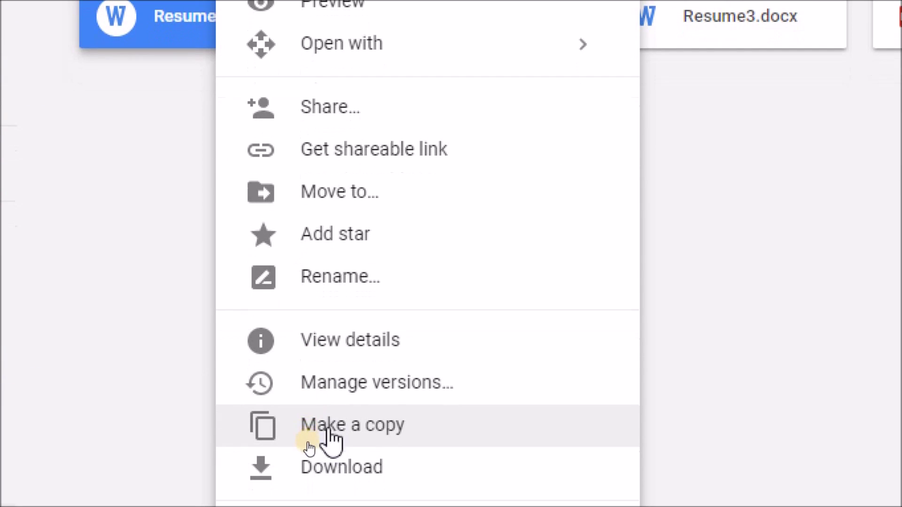
click(308, 451)
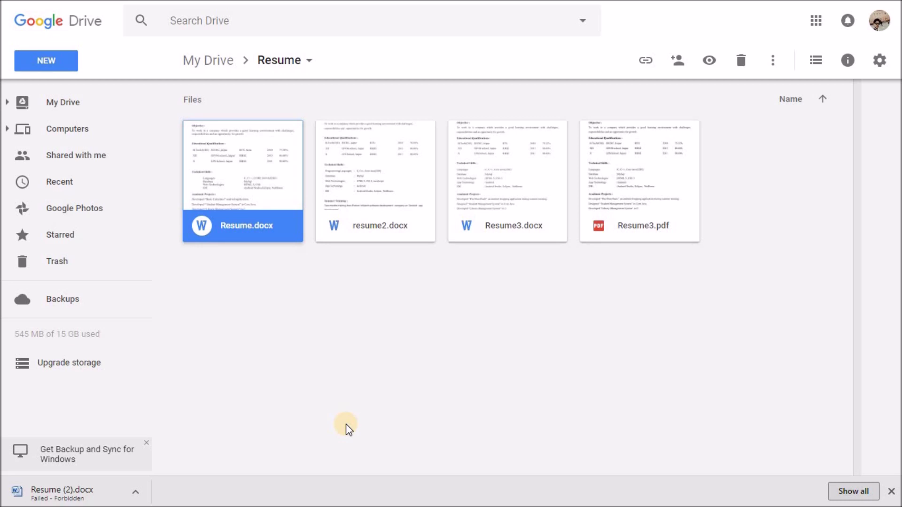
right_click(230, 219)
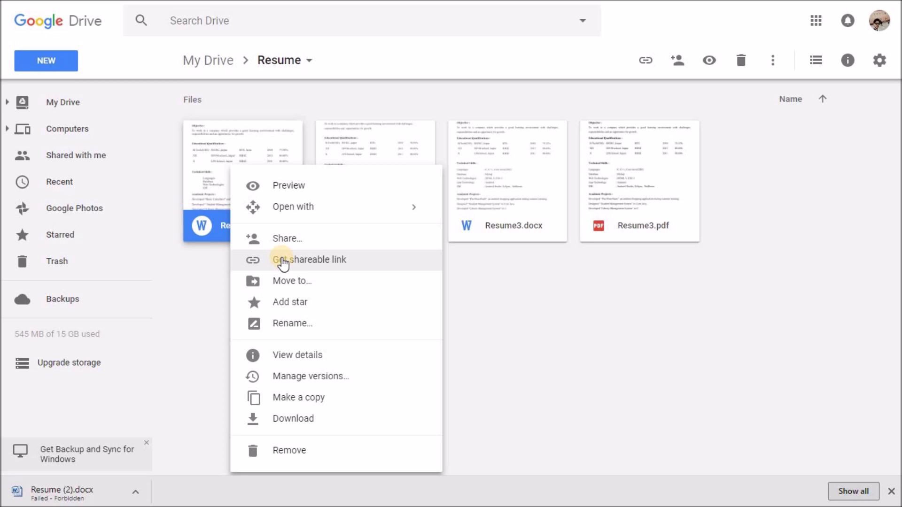
Step: Turn on view link sharing for Resume.docx, copy its link, and exit full screen
click(283, 262)
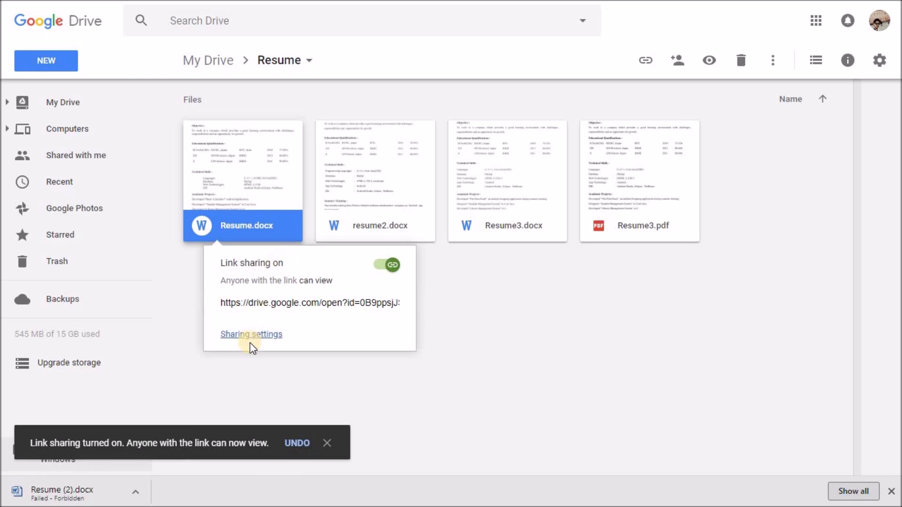
click(295, 303)
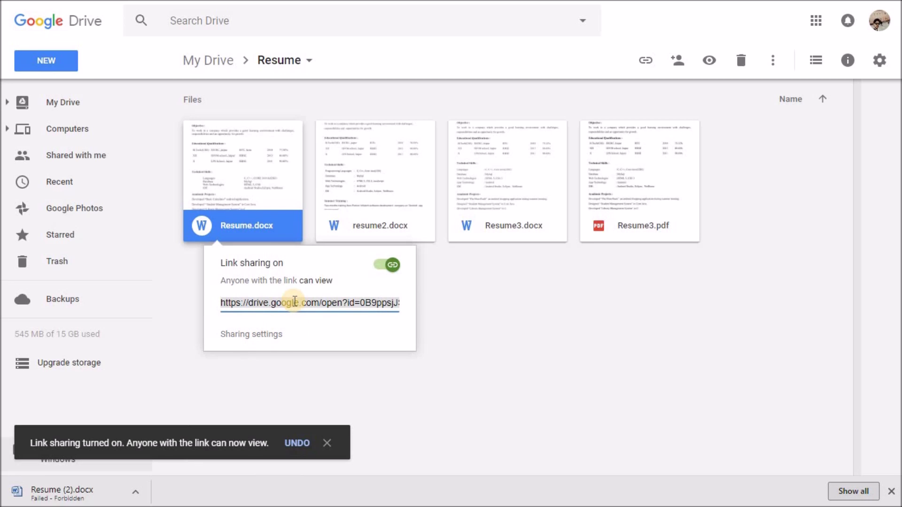
click(549, 348)
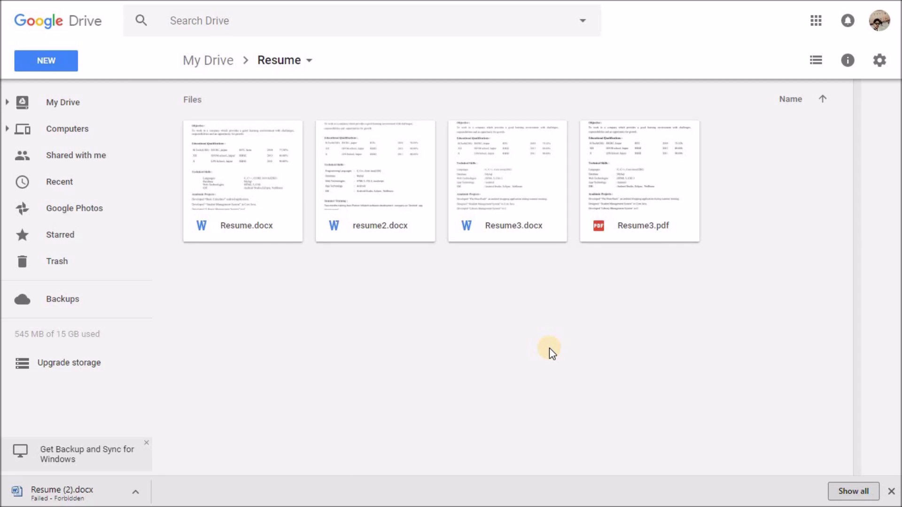
key(F11)
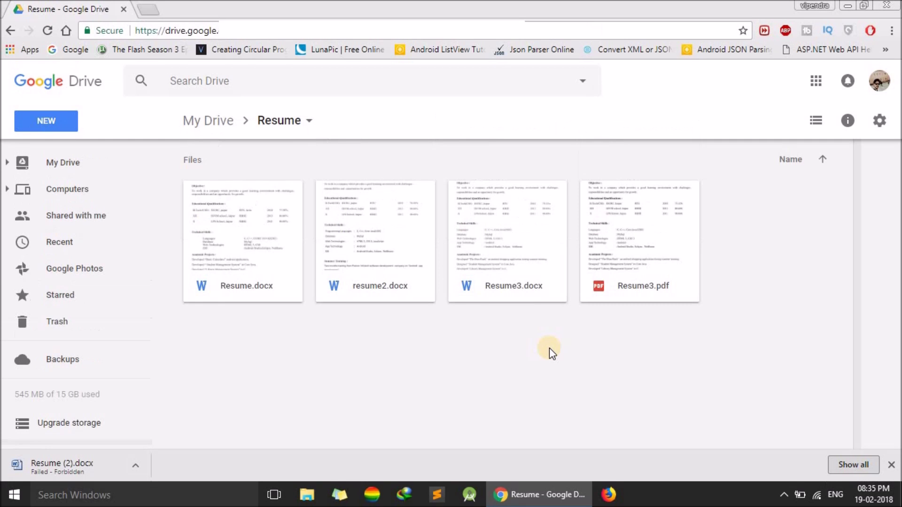
click(147, 7)
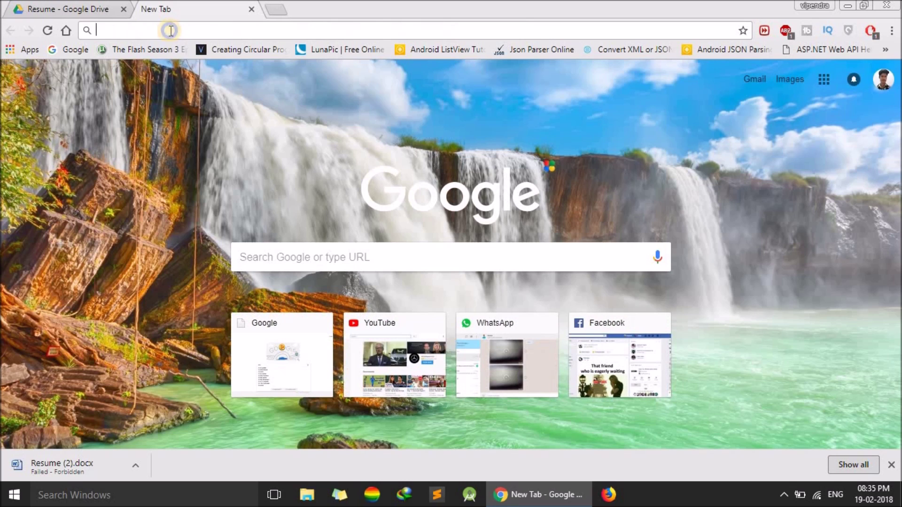
Step: Load the pasted Resume.docx share link in a new tab, download it, then close that tab
right_click(170, 30)
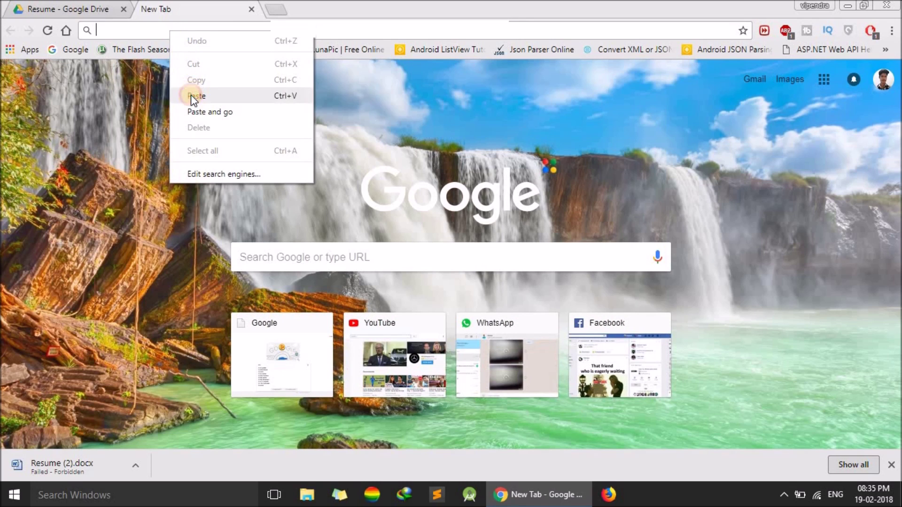
click(196, 96)
key(Return)
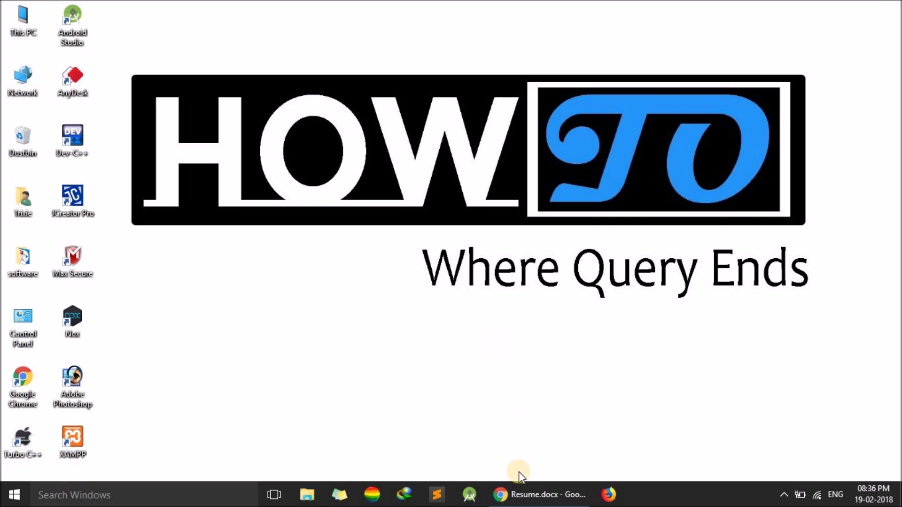
click(524, 495)
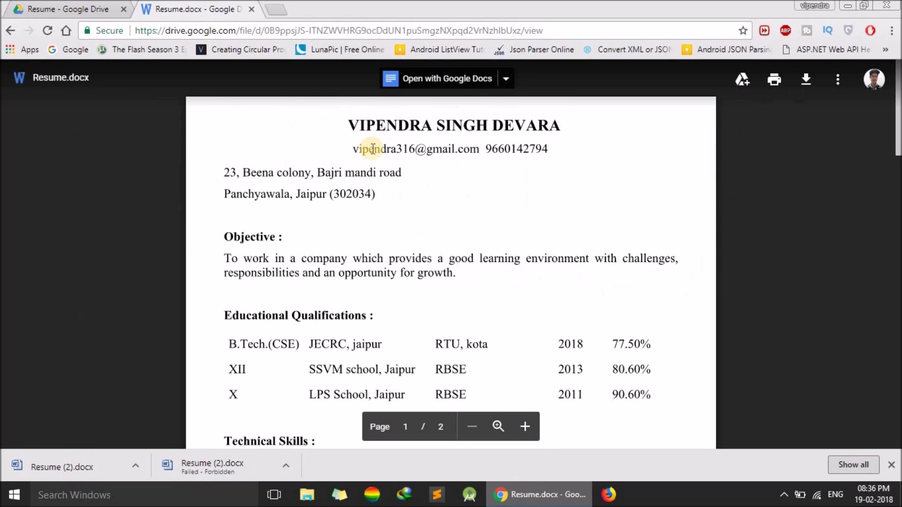
click(252, 9)
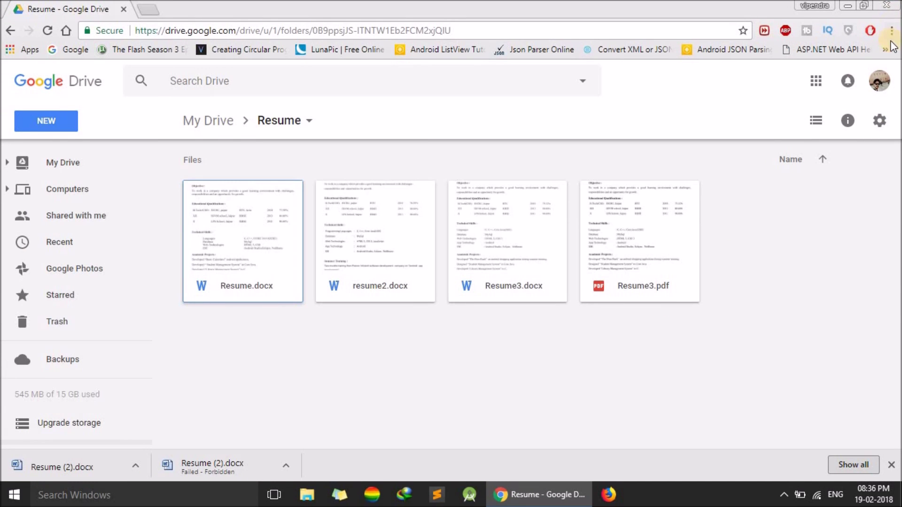
click(892, 30)
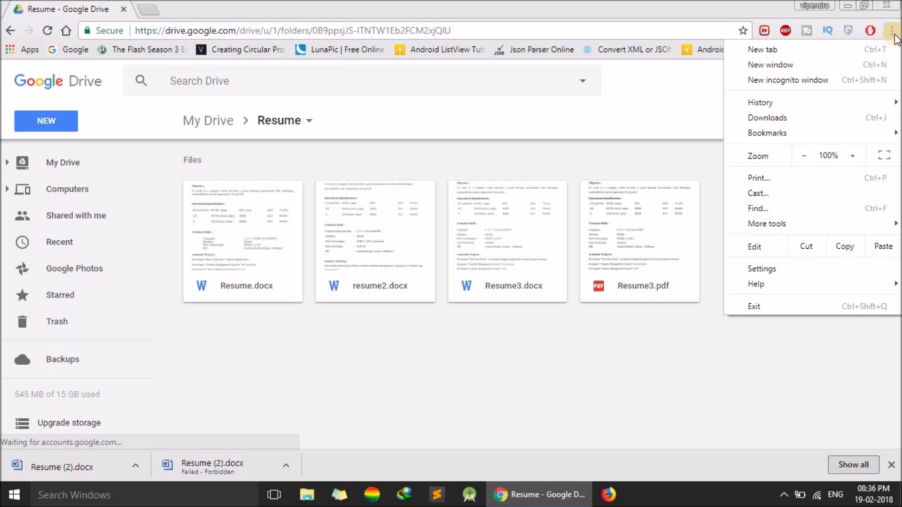
Step: In a new incognito window, open My Drive and sign in with the saved account and password
click(793, 80)
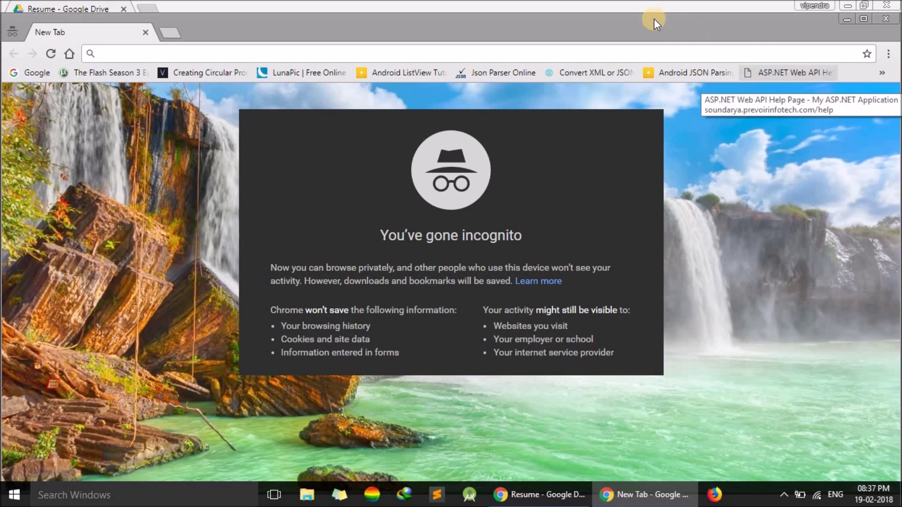
text(drive.google.com/drive/my-drive)
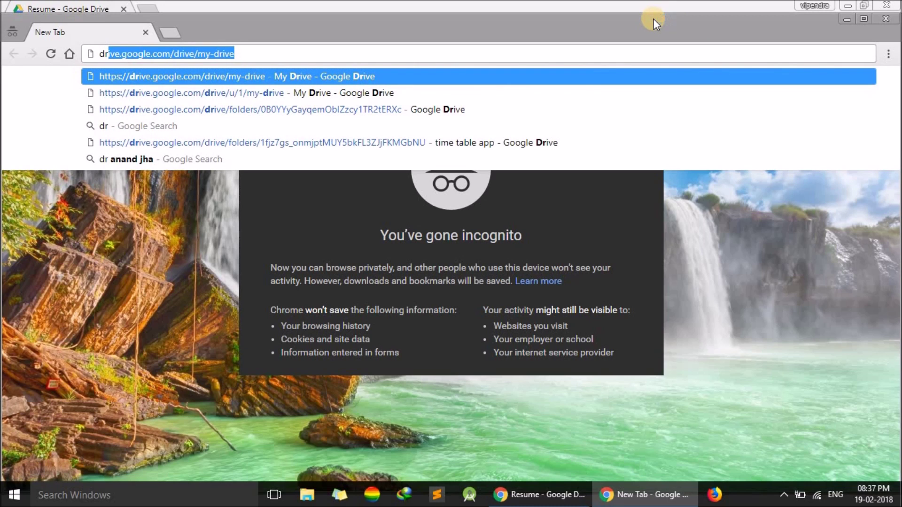
key(Down)
key(Return)
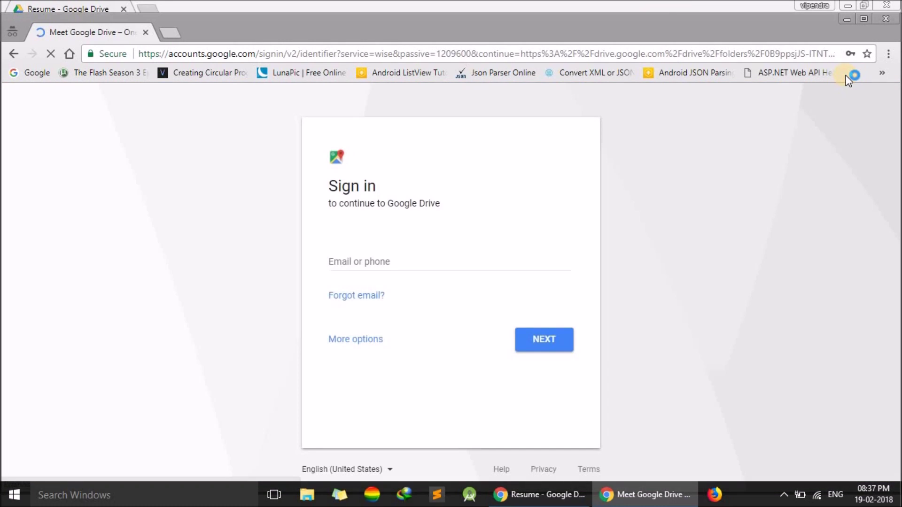
text(vipe)
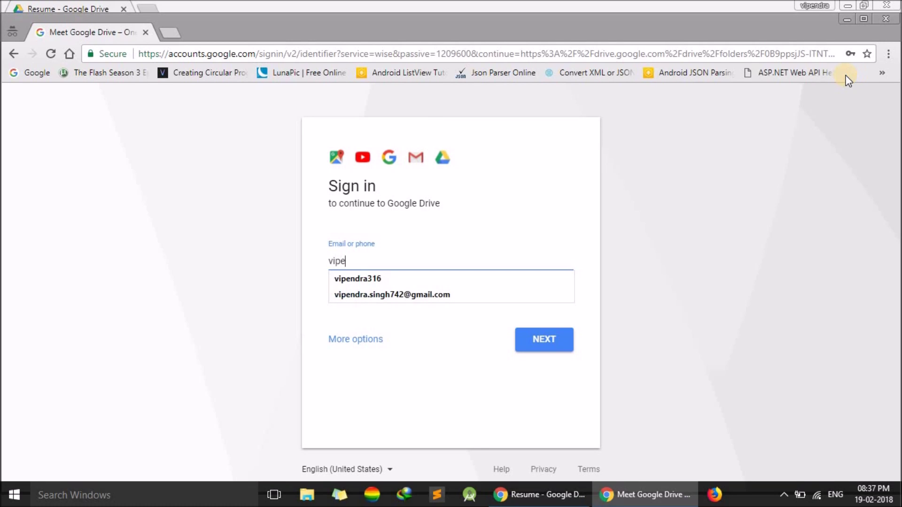
key(Down)
key(Return)
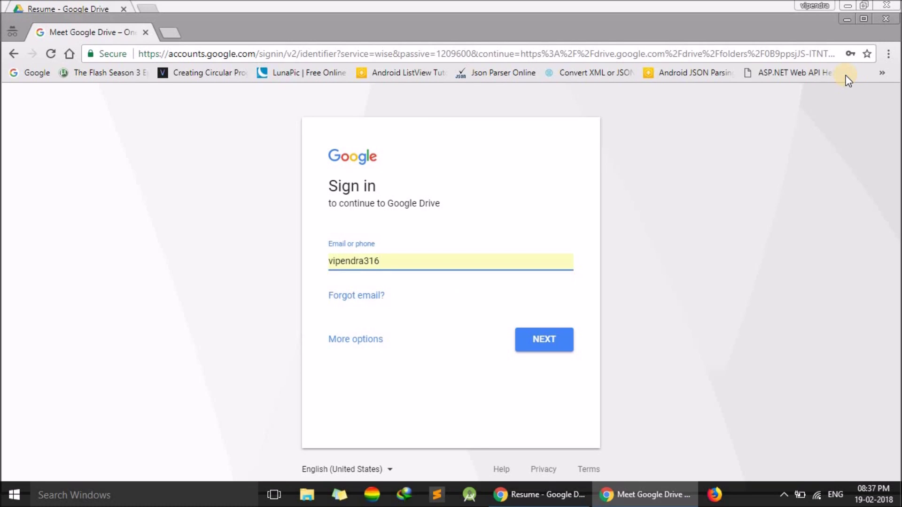
key(Return)
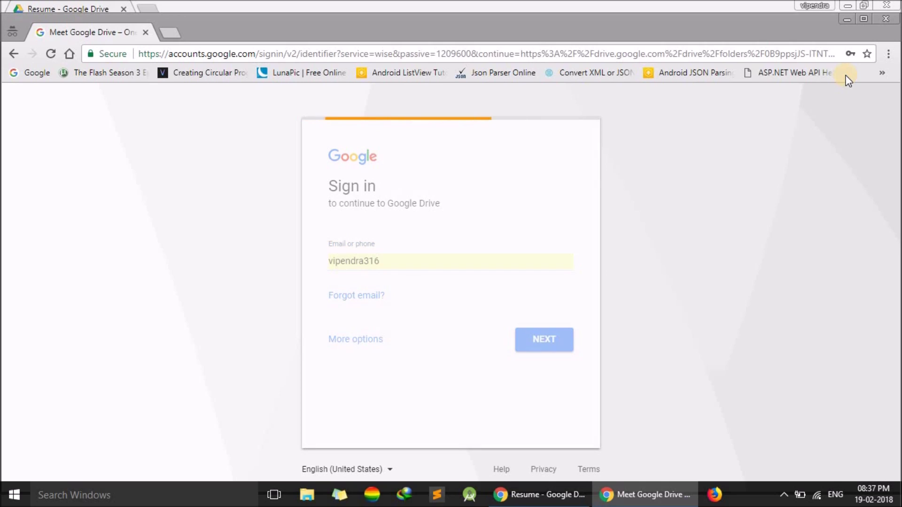
key(Return)
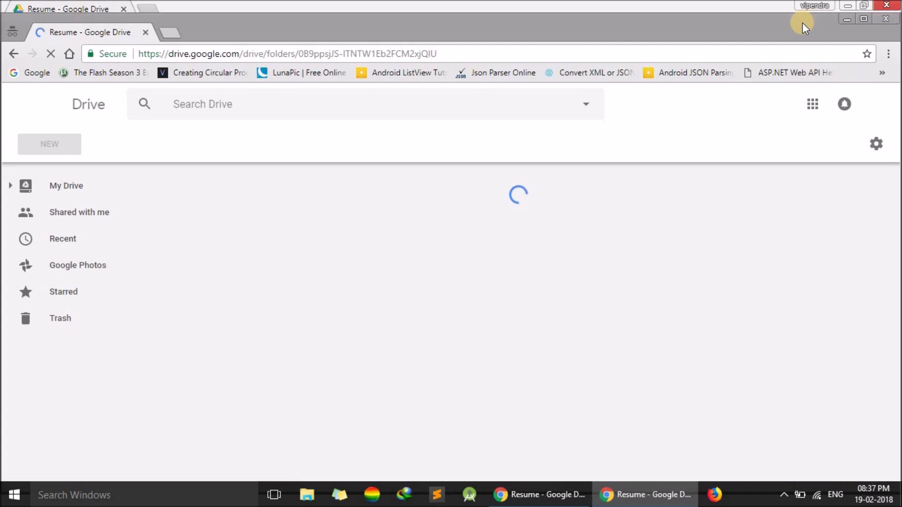
Step: Maximize the incognito window and download Resume.docx, saved as Resume (3).docx
click(861, 23)
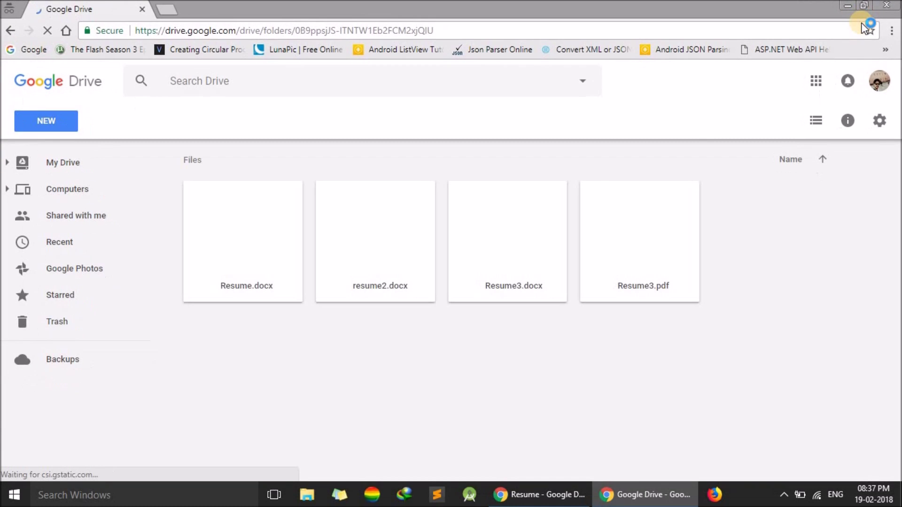
click(237, 289)
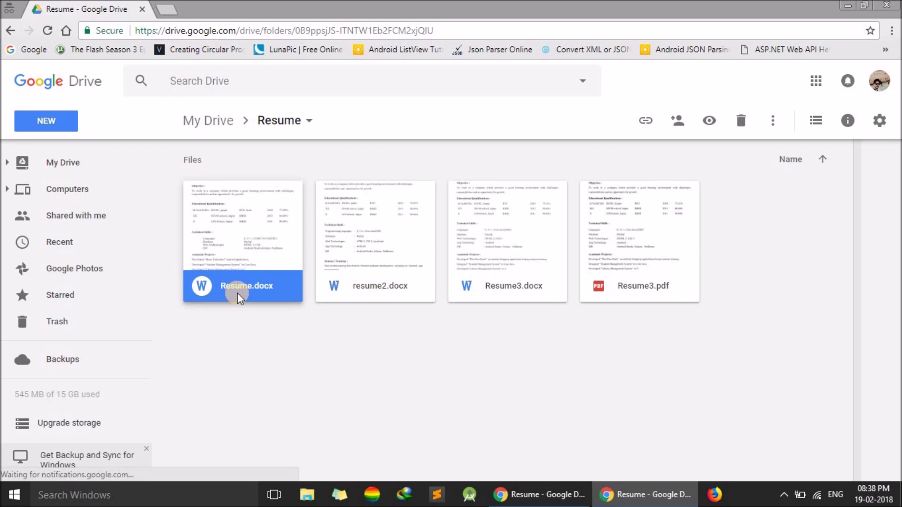
right_click(239, 297)
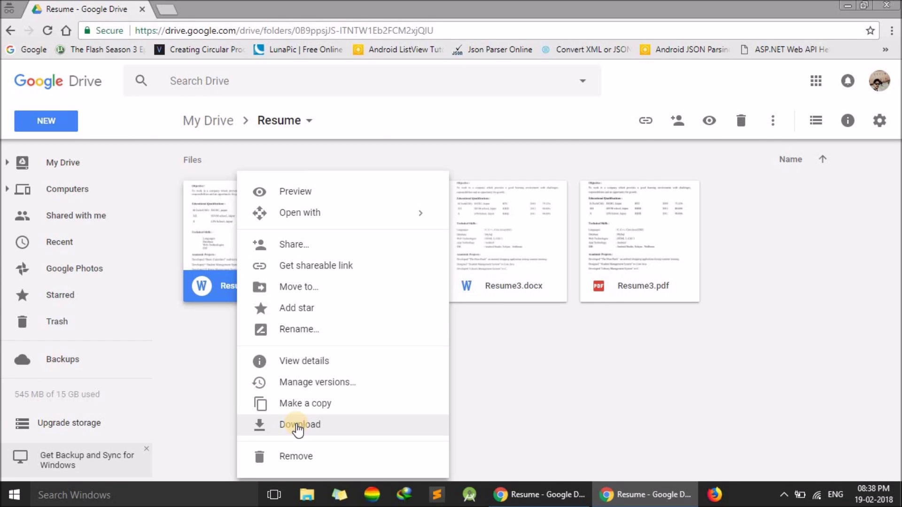
click(297, 426)
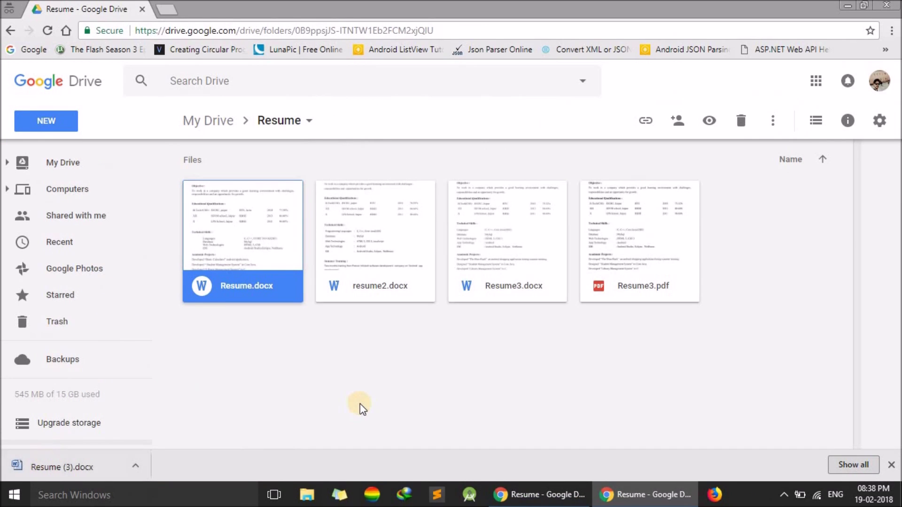
Step: Minimize the browser with Win+D to reveal the desktop
key(super+d)
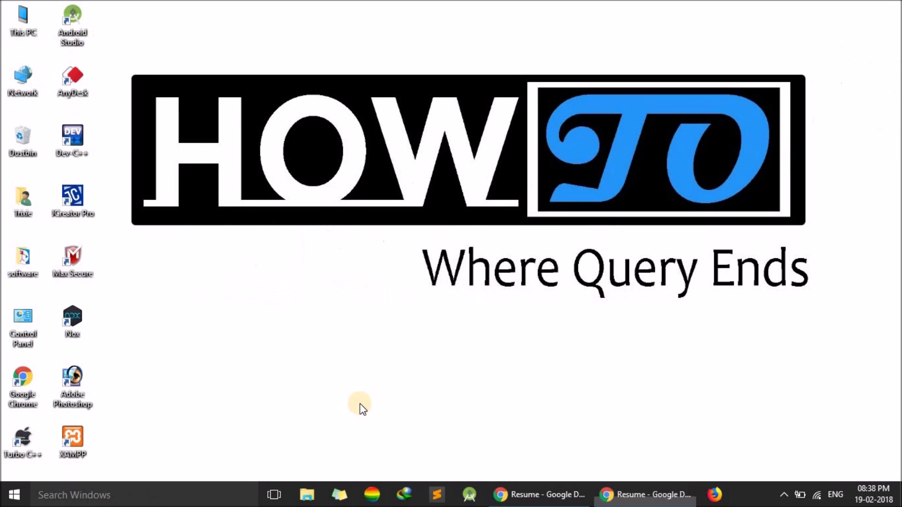